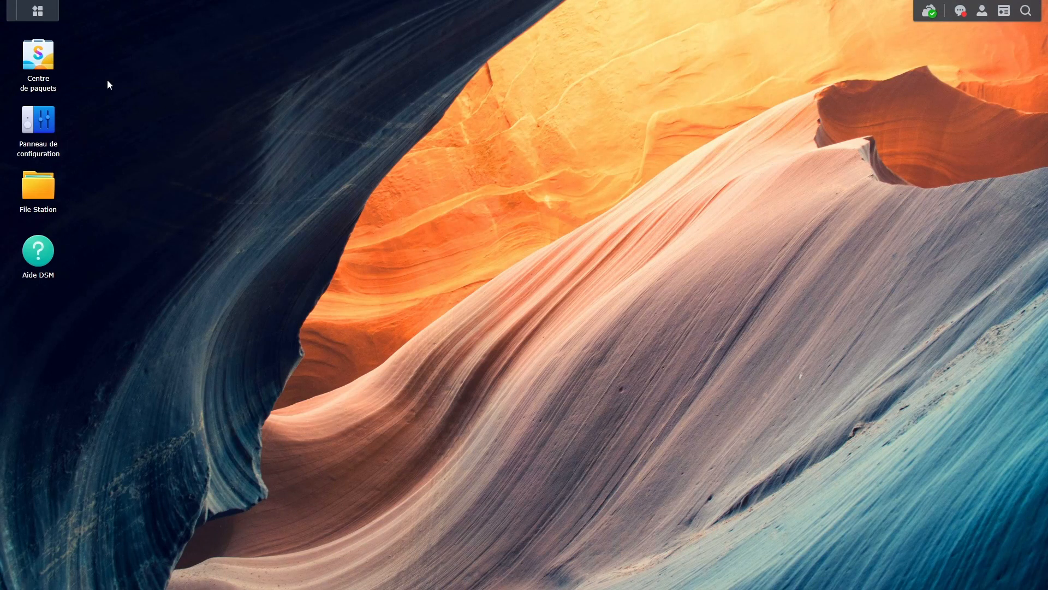
Find the Virtual Machine Manager package in the Package Center by searching for "machine", and install it
left_click(52, 58)
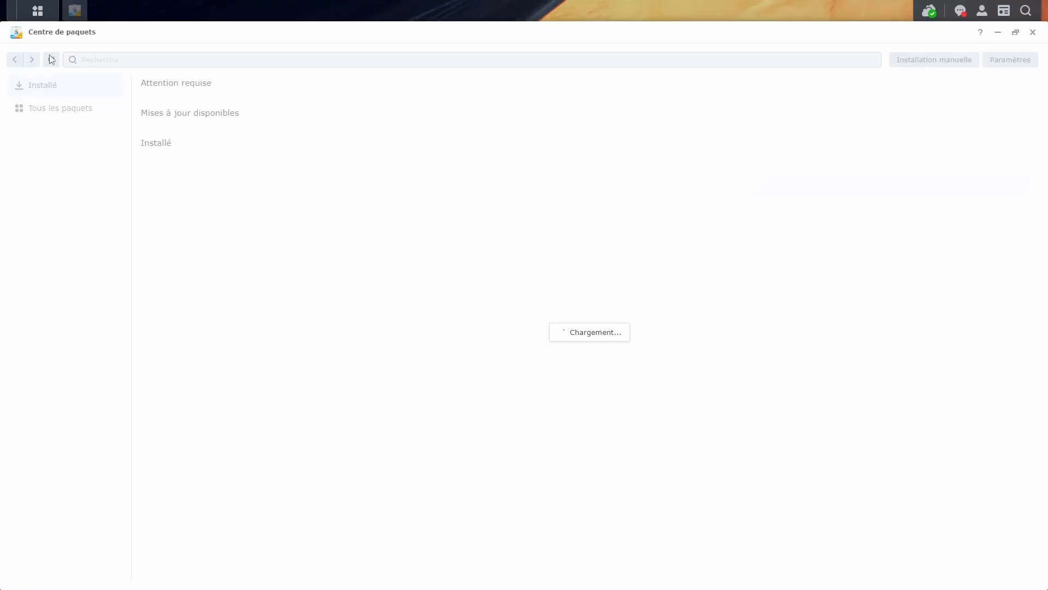
left_click(248, 59)
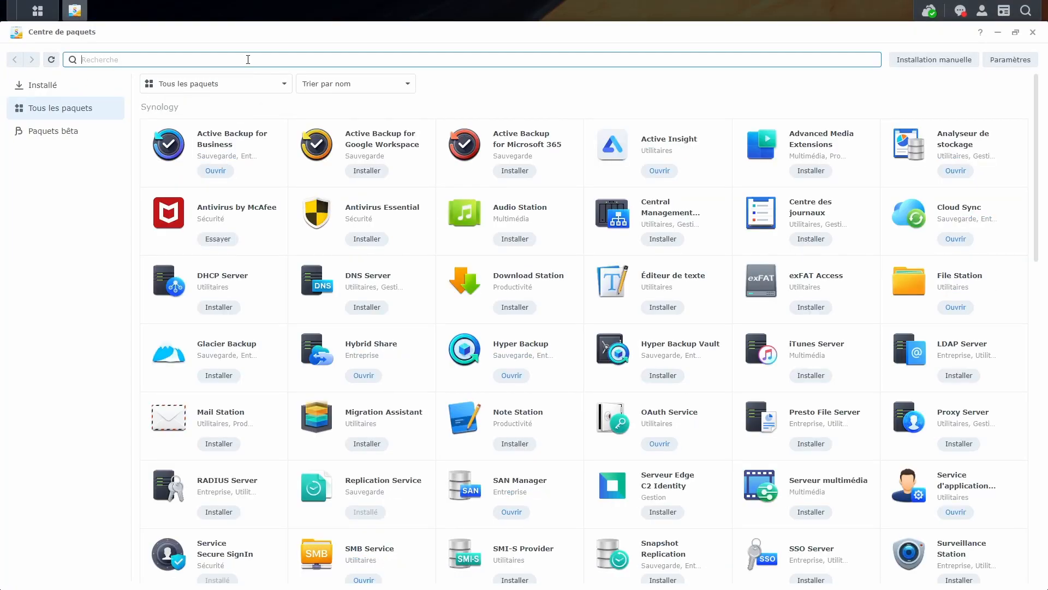
type("machine")
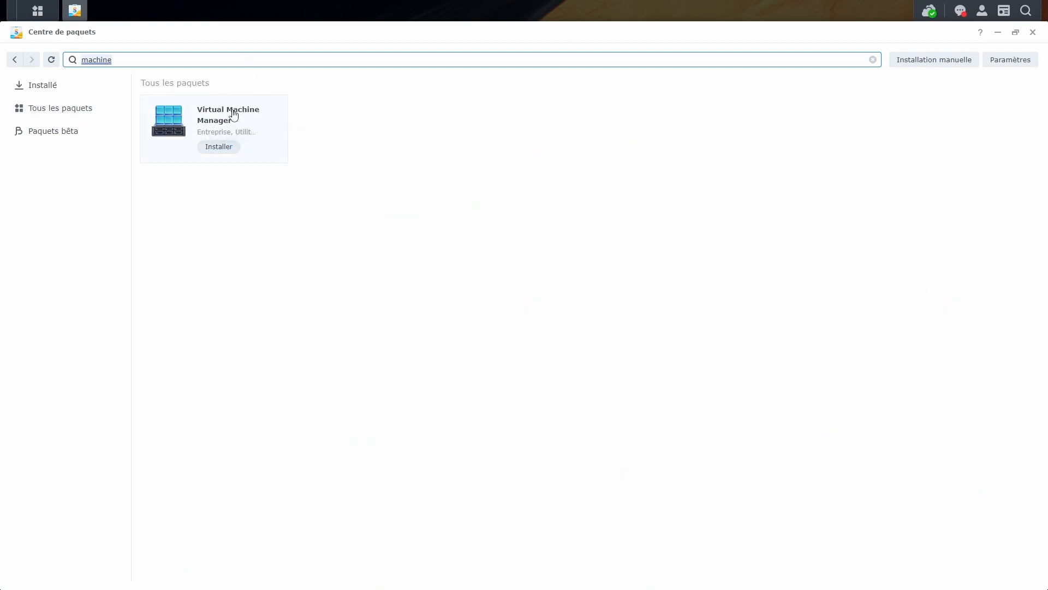
left_click(234, 113)
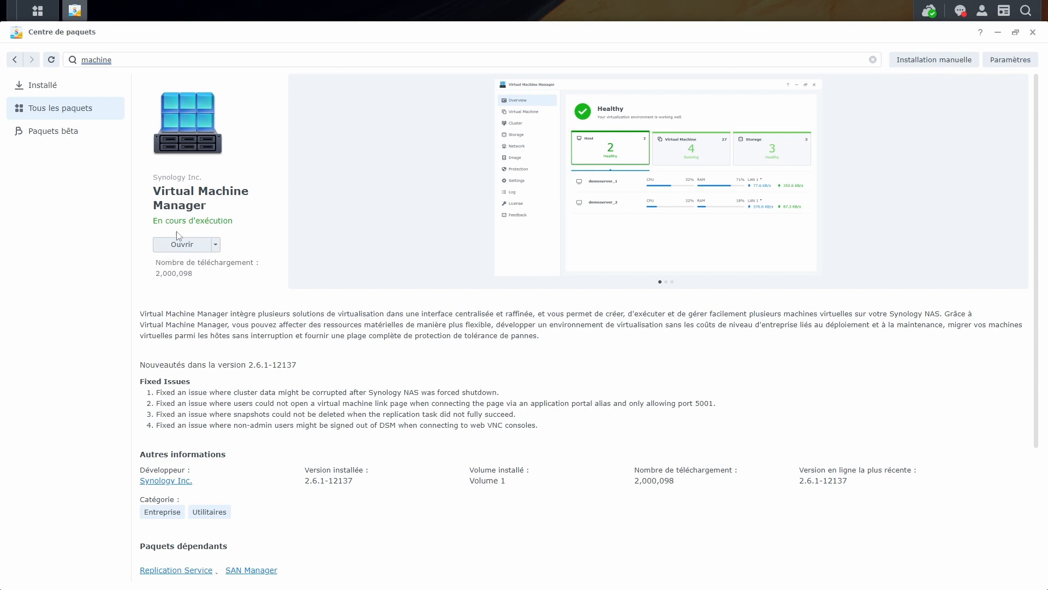
Launch Virtual Machine Manager and complete its initial cluster setup with Volume 1 as virtual machine storage
left_click(40, 13)
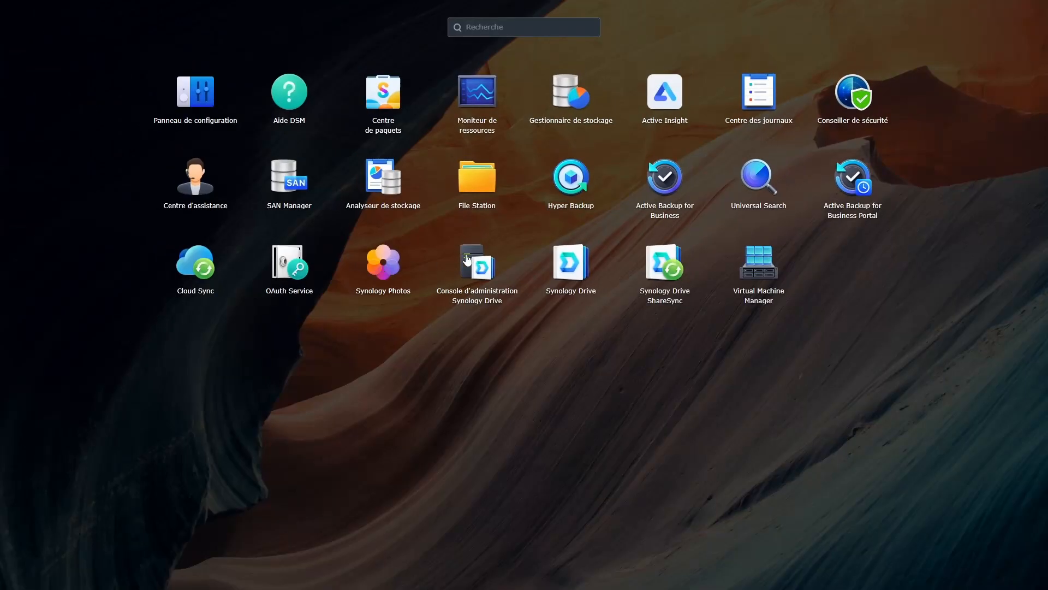
left_click(769, 263)
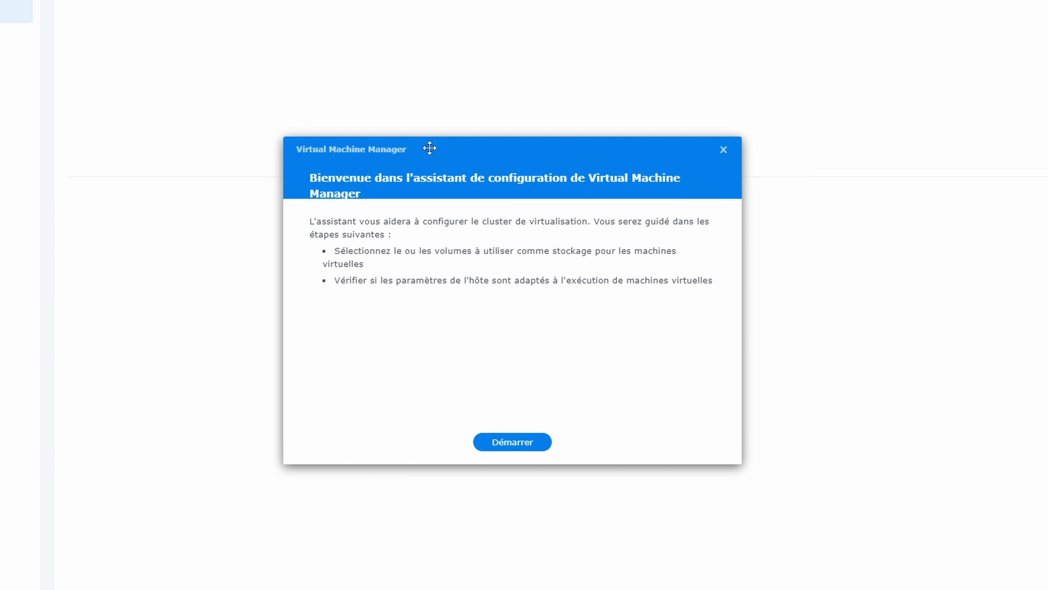
left_click(519, 442)
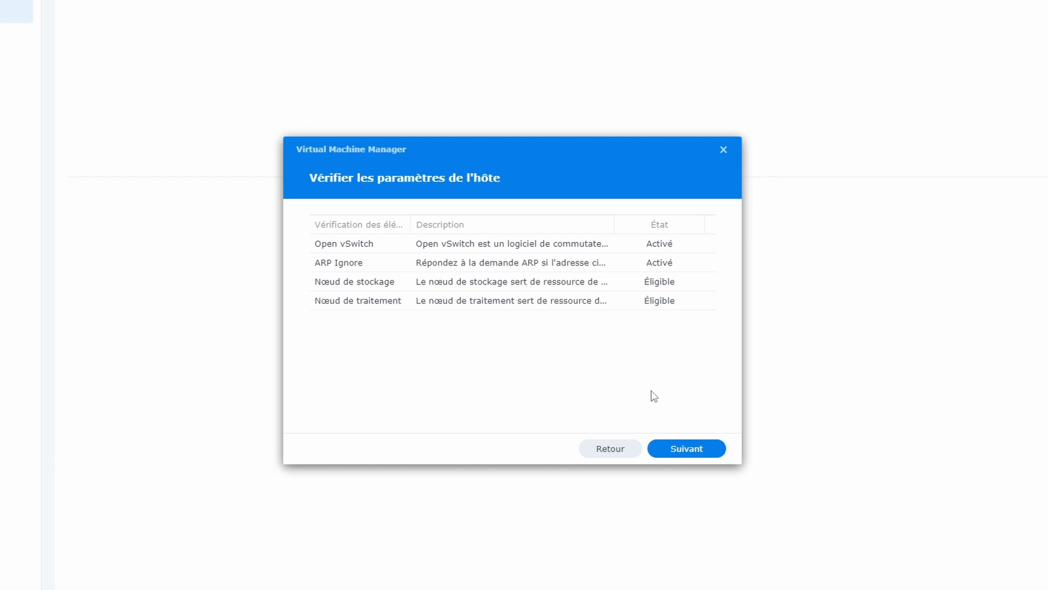
left_click(692, 448)
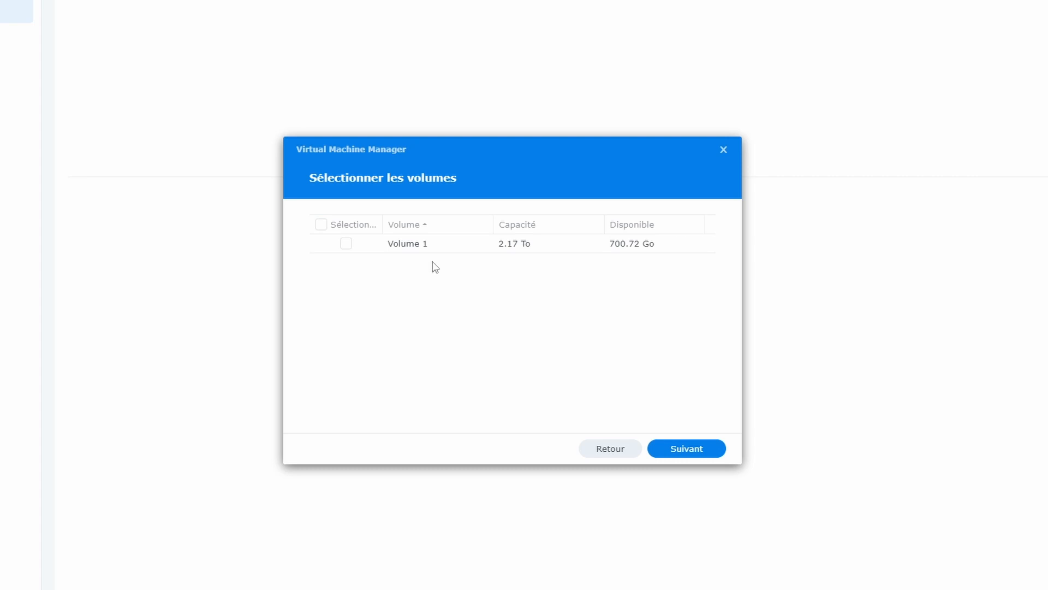
left_click(346, 243)
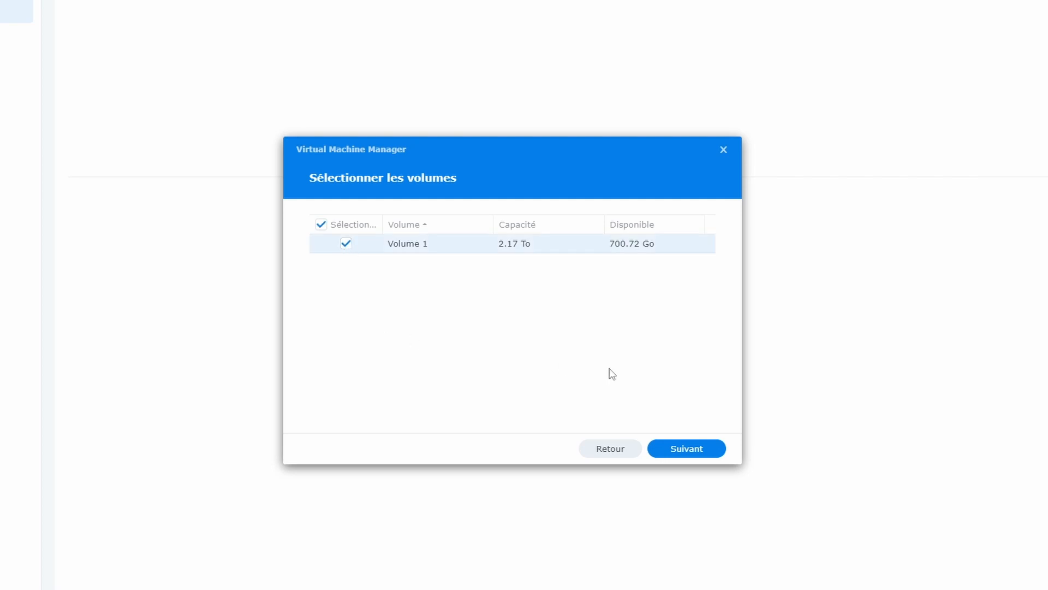
left_click(687, 448)
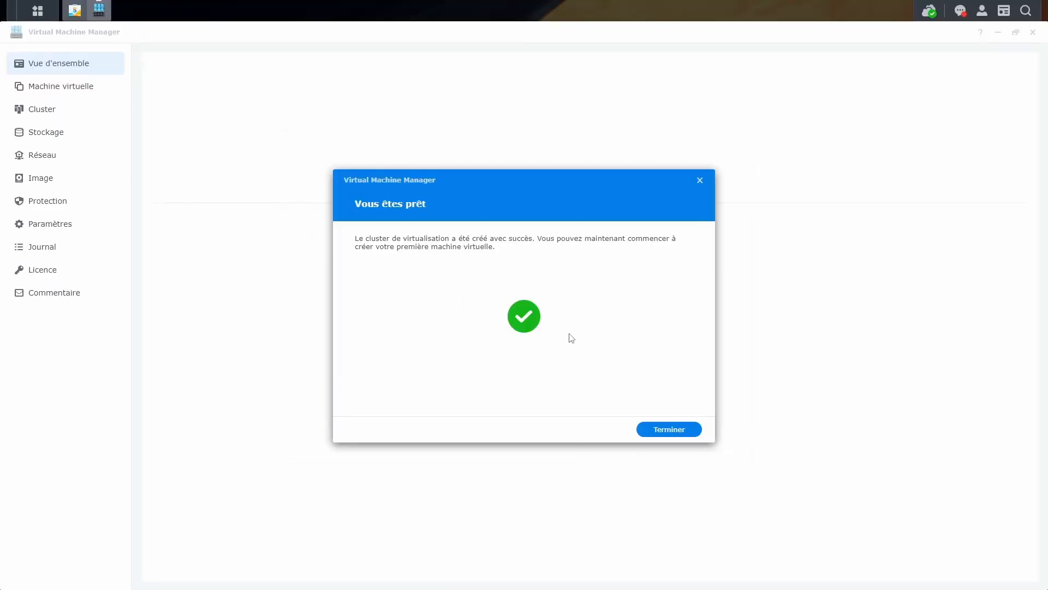
left_click(676, 434)
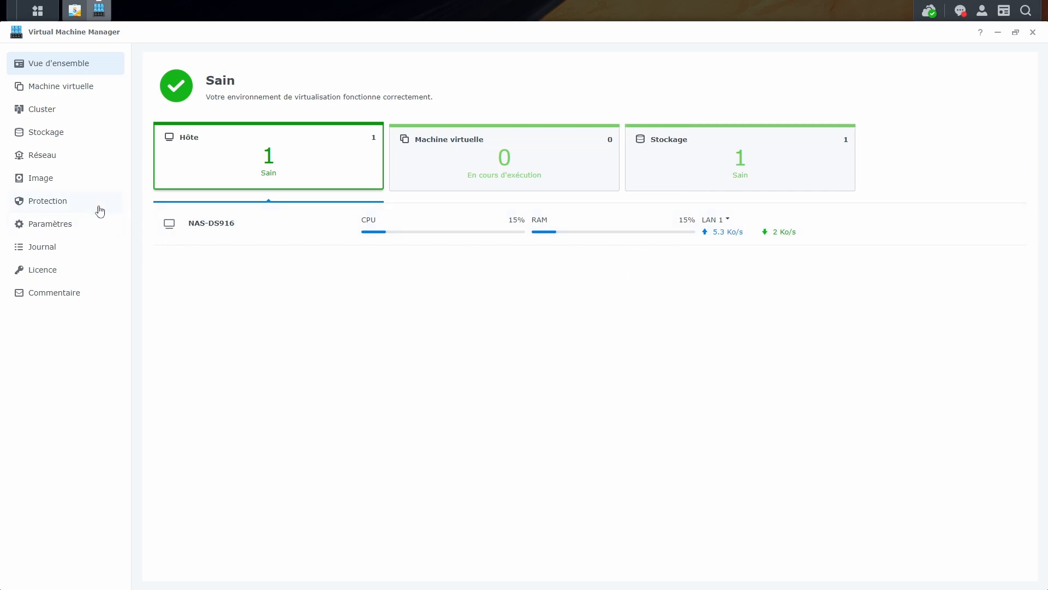
Add a DSM image by downloading the DSM_VirtualDSM_42951 installation file from Synology
left_click(49, 180)
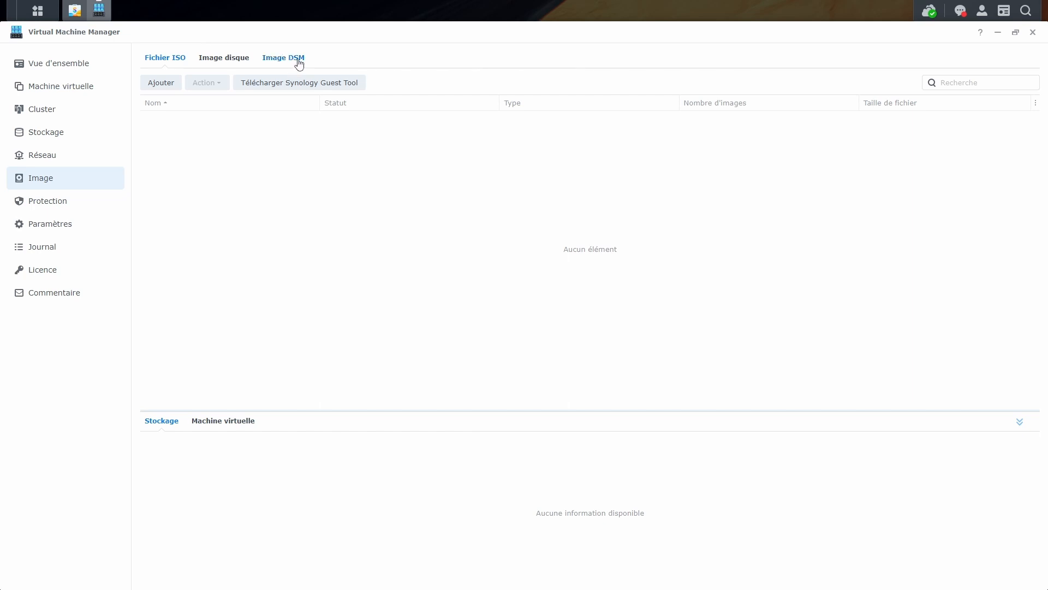
left_click(282, 62)
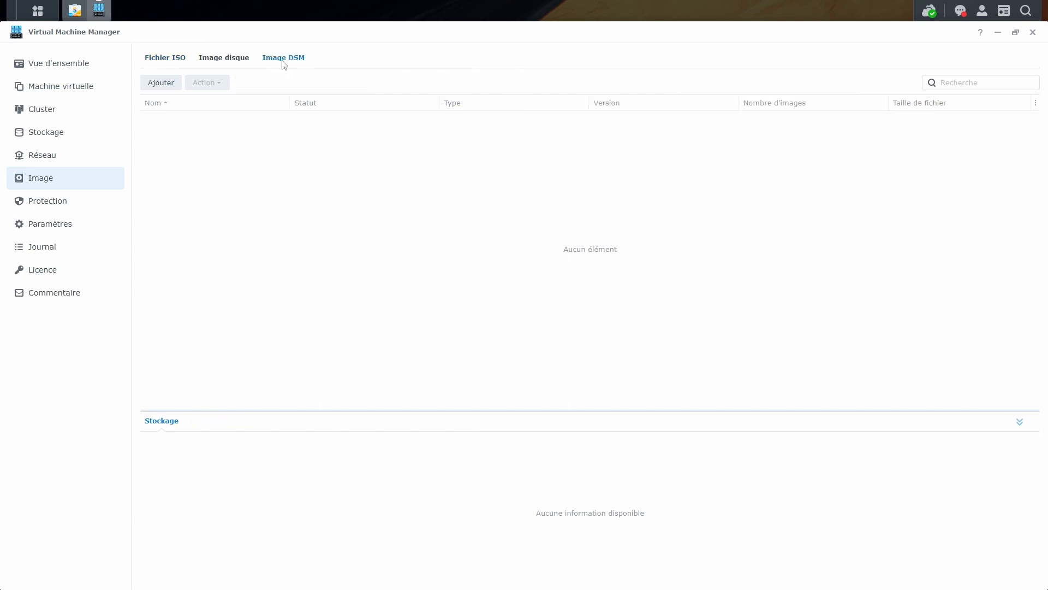
left_click(155, 85)
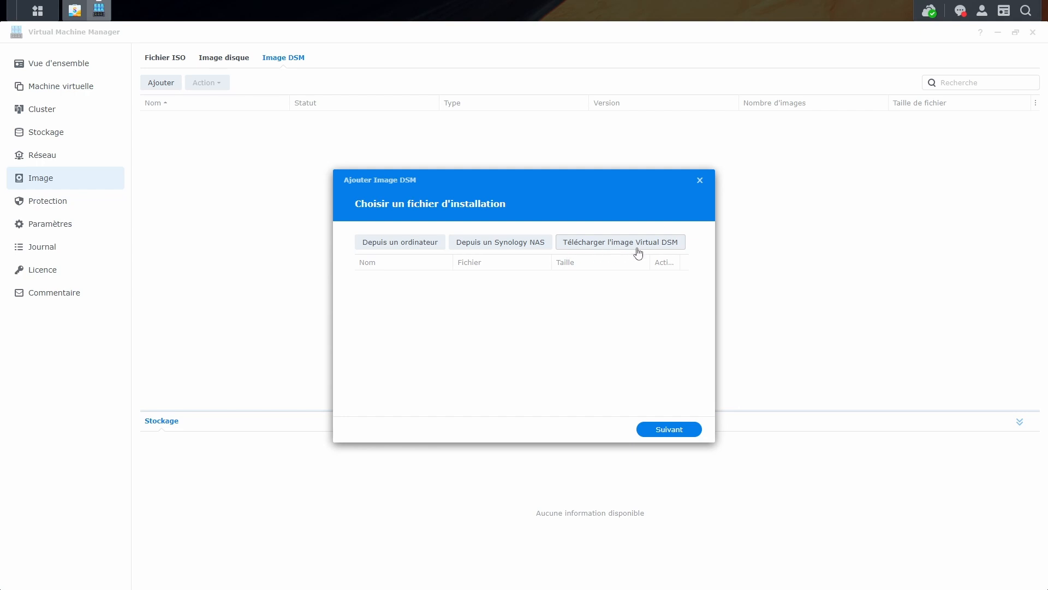
left_click(620, 244)
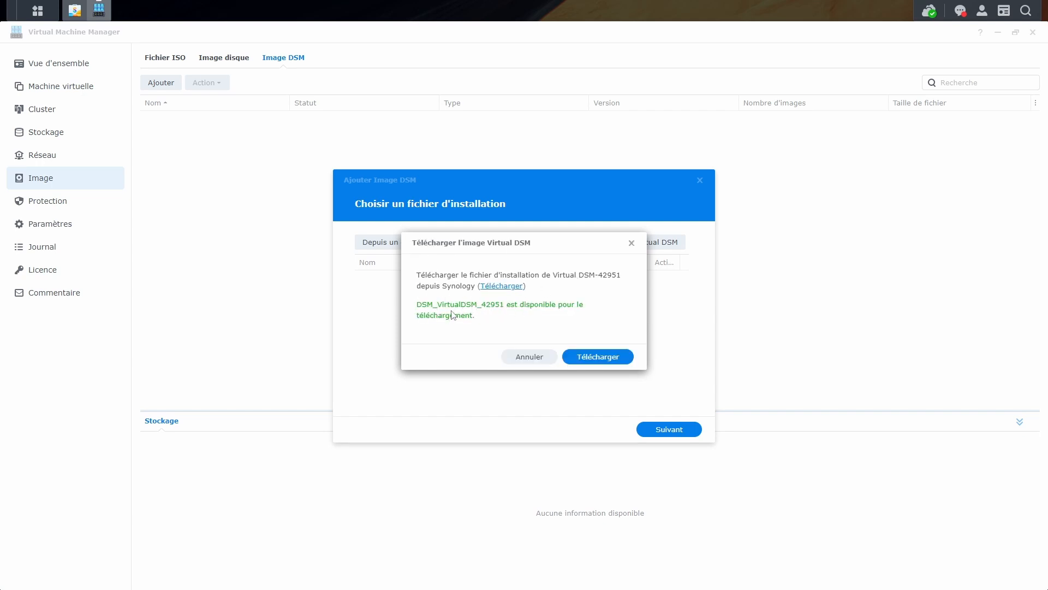
left_click(608, 358)
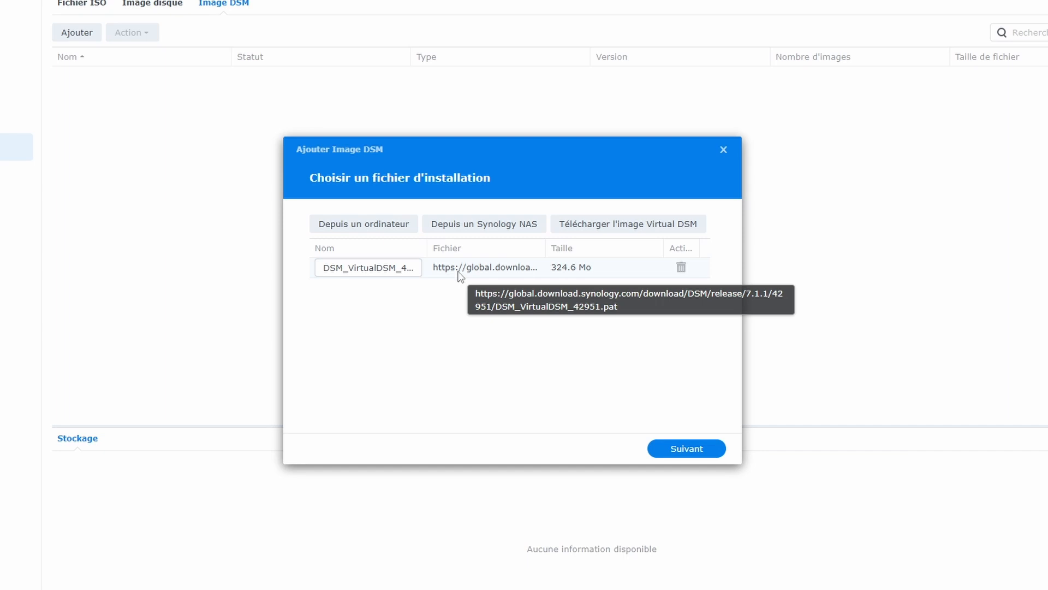
Select the NAS-DS916 storage as the location for the DSM image and finish adding it
left_click(691, 455)
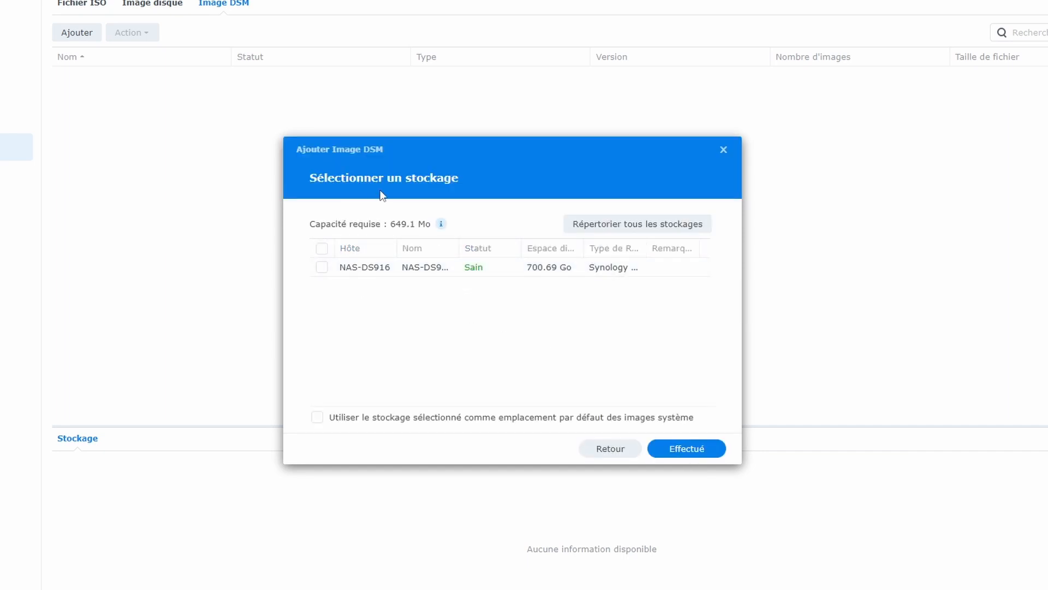
left_click(336, 269)
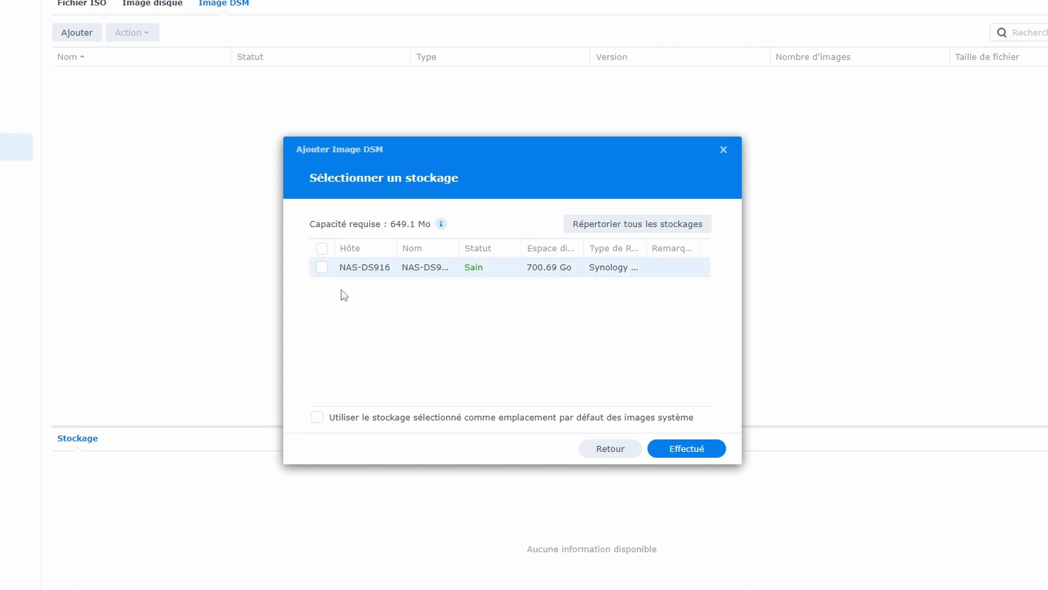
left_click(322, 267)
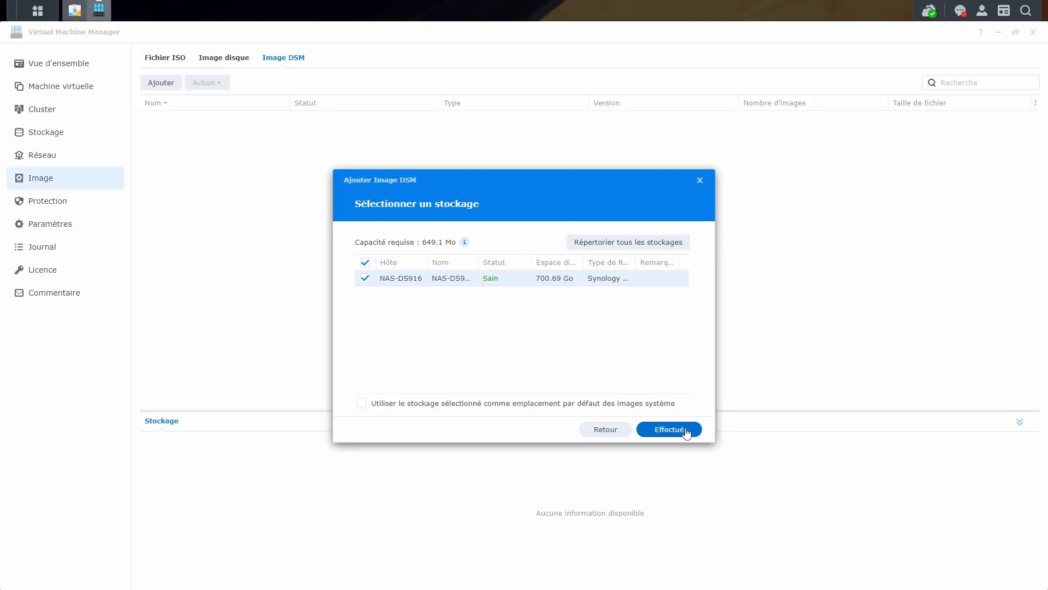
left_click(670, 430)
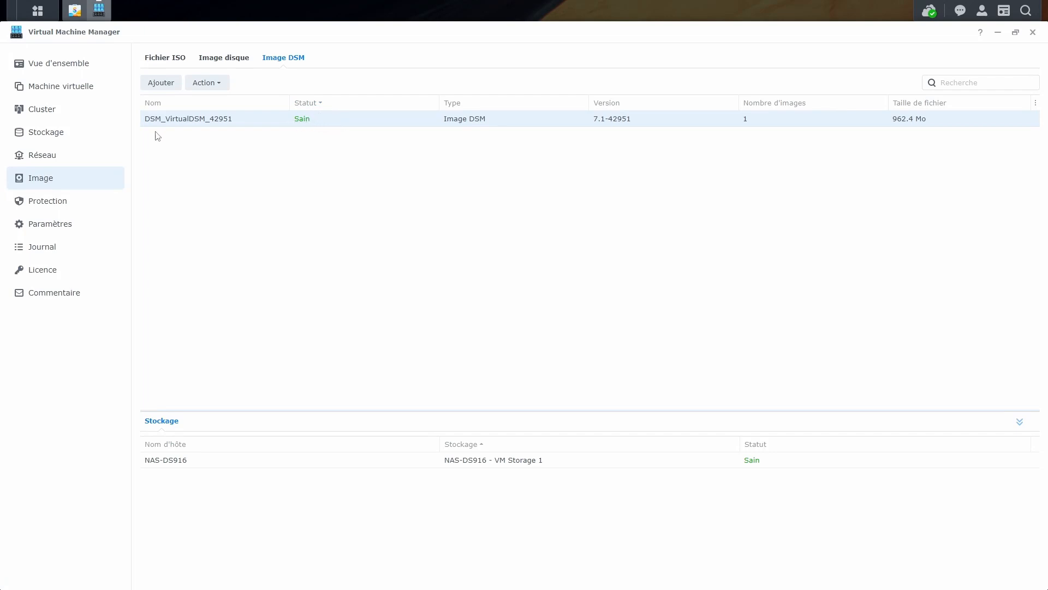
Start creating a virtual machine and place it on the NAS-DS916 - VM Storage 1 storage
left_click(70, 87)
left_click(179, 62)
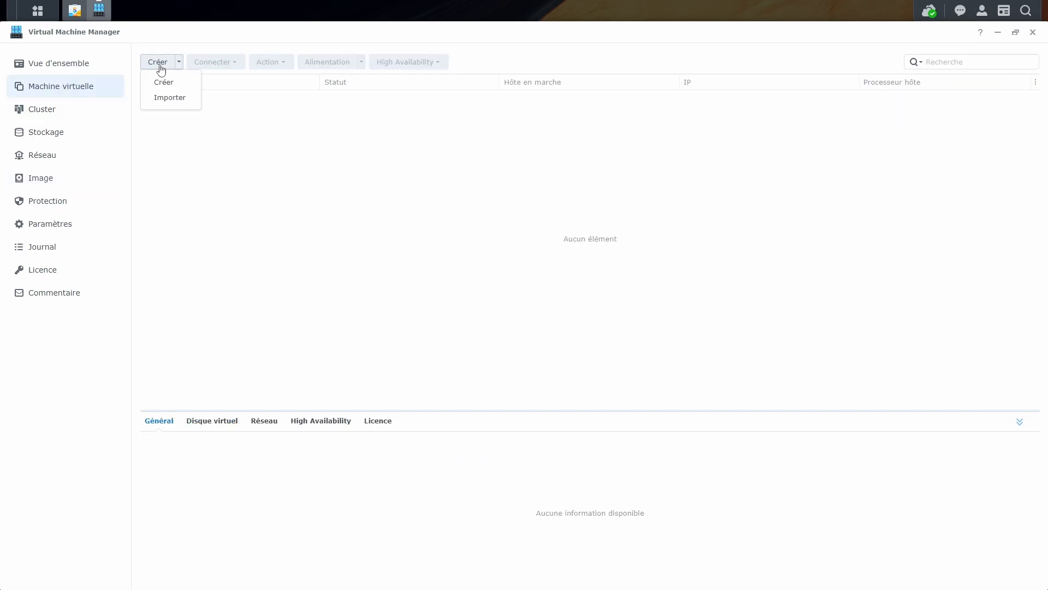
left_click(162, 67)
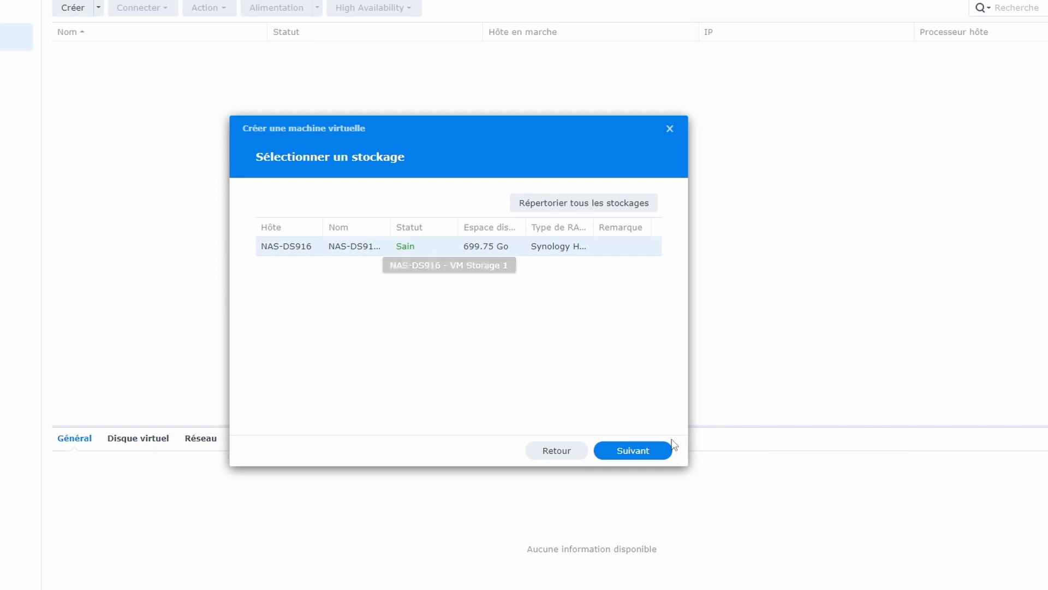
left_click(633, 450)
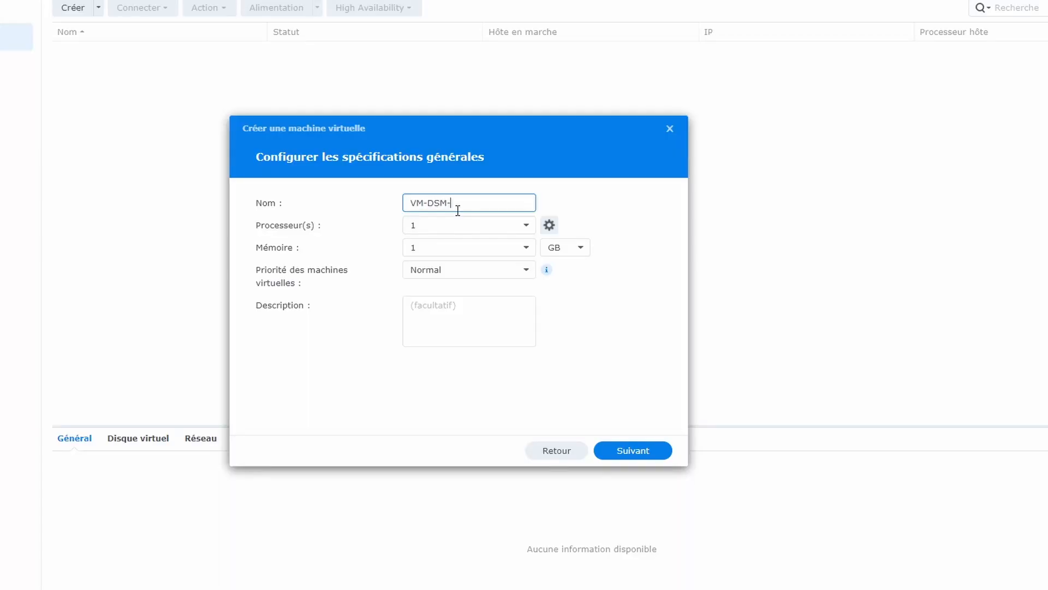
Name the virtual machine VM-DSM-TEST and give it 1 processor and 2 GB of memory
type("TEST")
key("Tab")
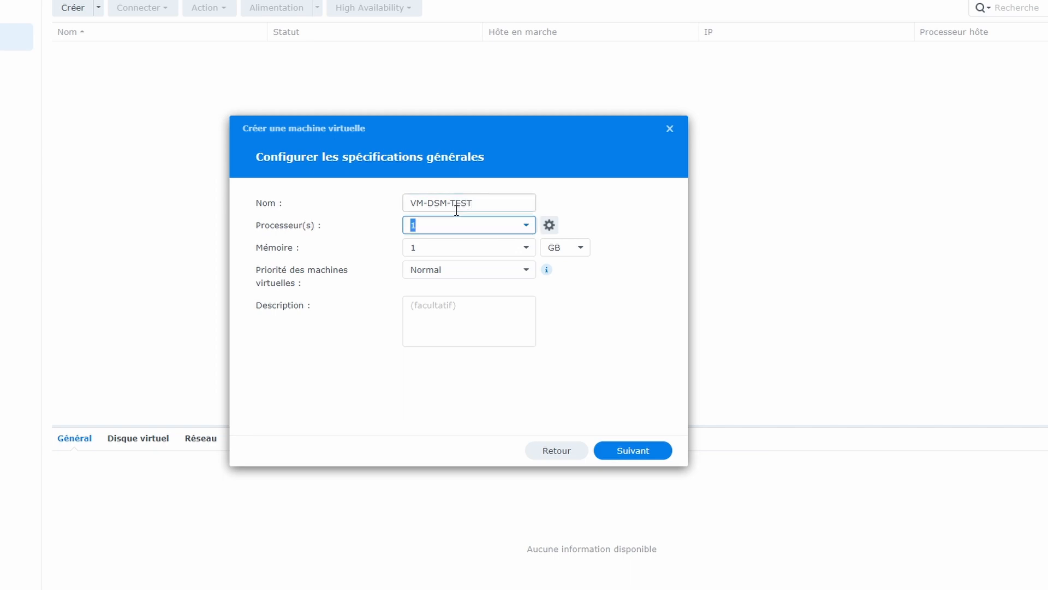
left_click(460, 224)
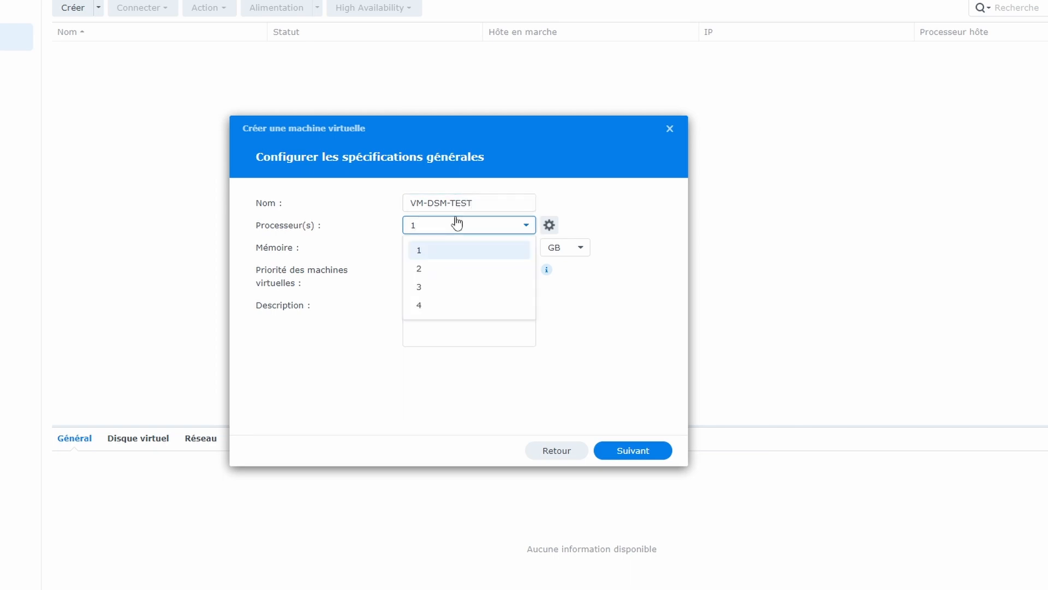
left_click(473, 253)
left_click(550, 224)
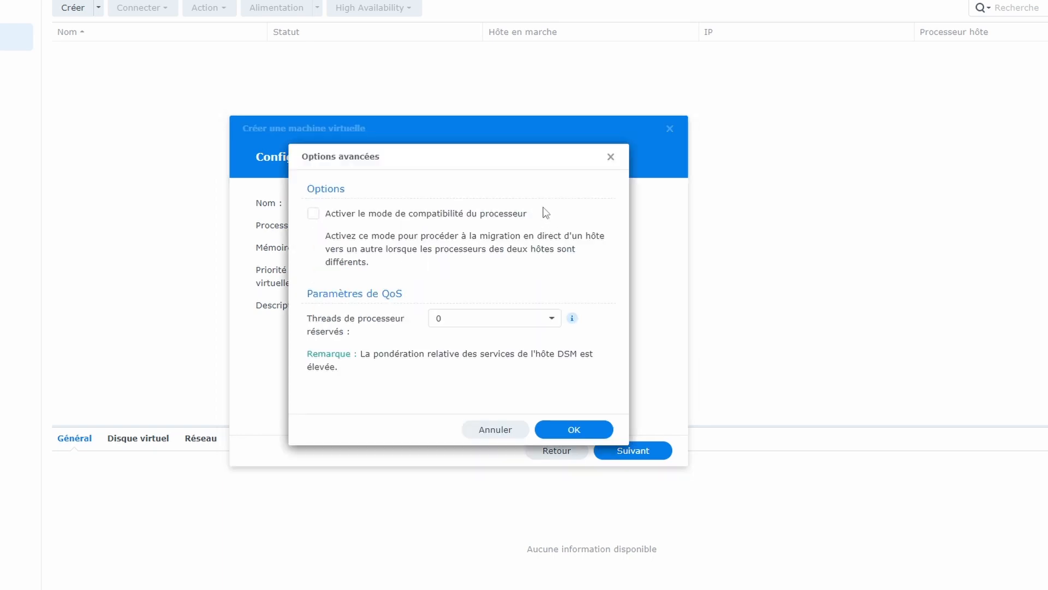
left_click(610, 157)
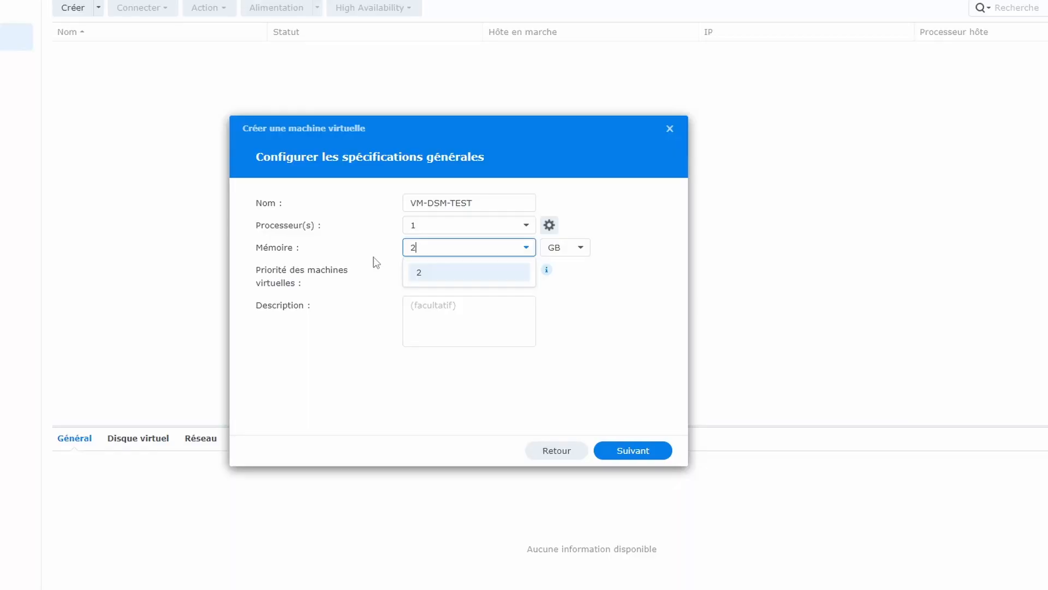
left_click(622, 329)
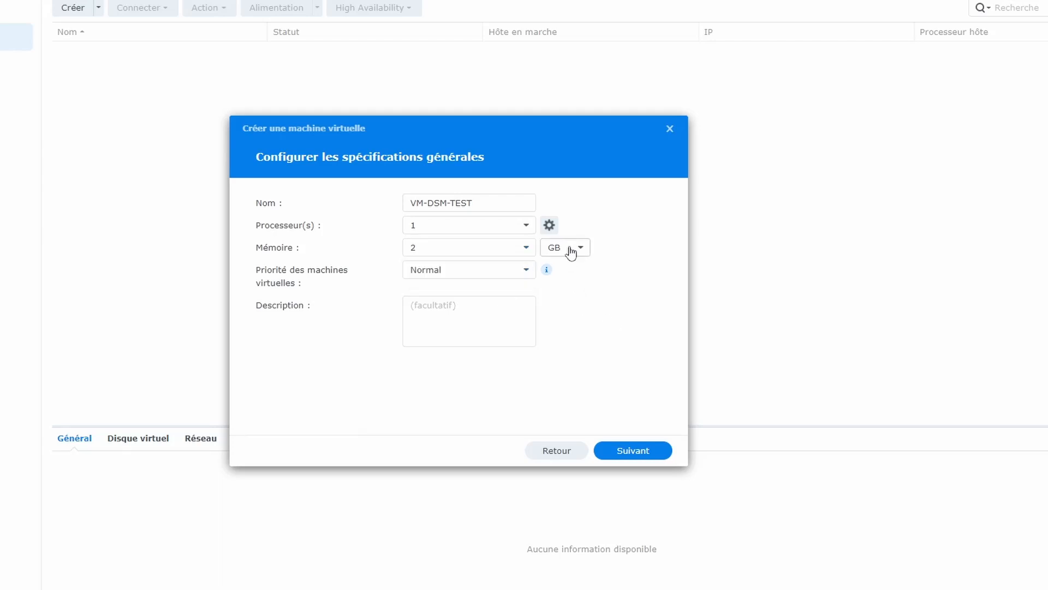
left_click(572, 253)
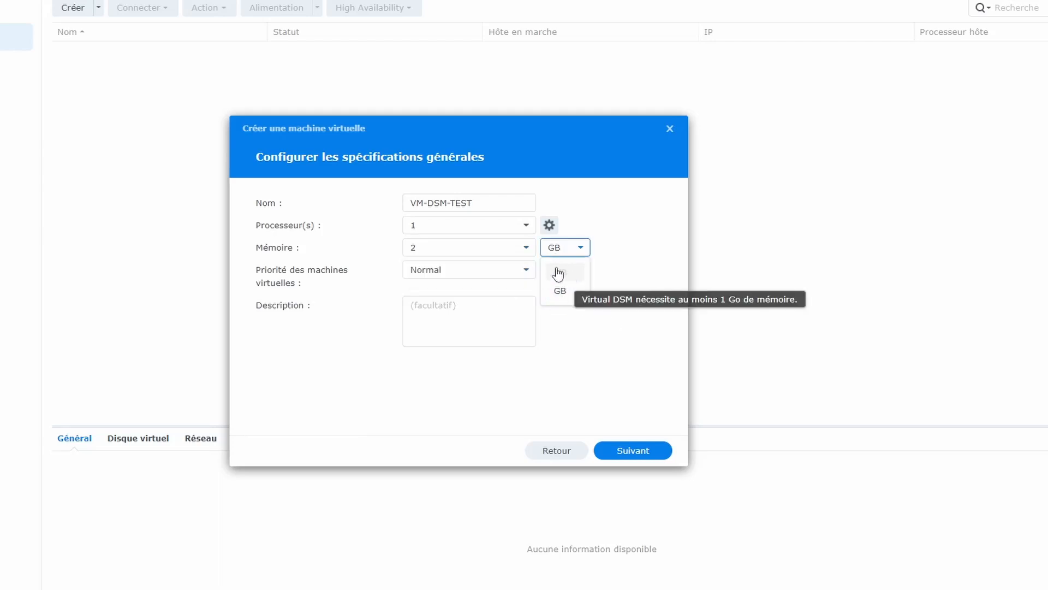
left_click(320, 289)
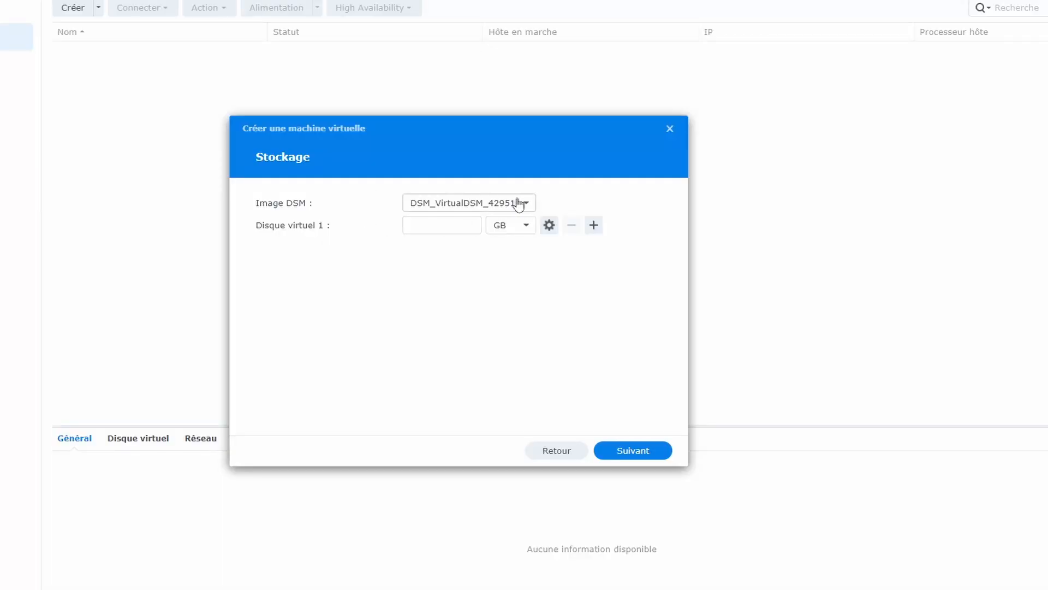
Choose the DSM_VirtualDSM_42951 image and set virtual disk 1 to 50 GB
left_click(521, 204)
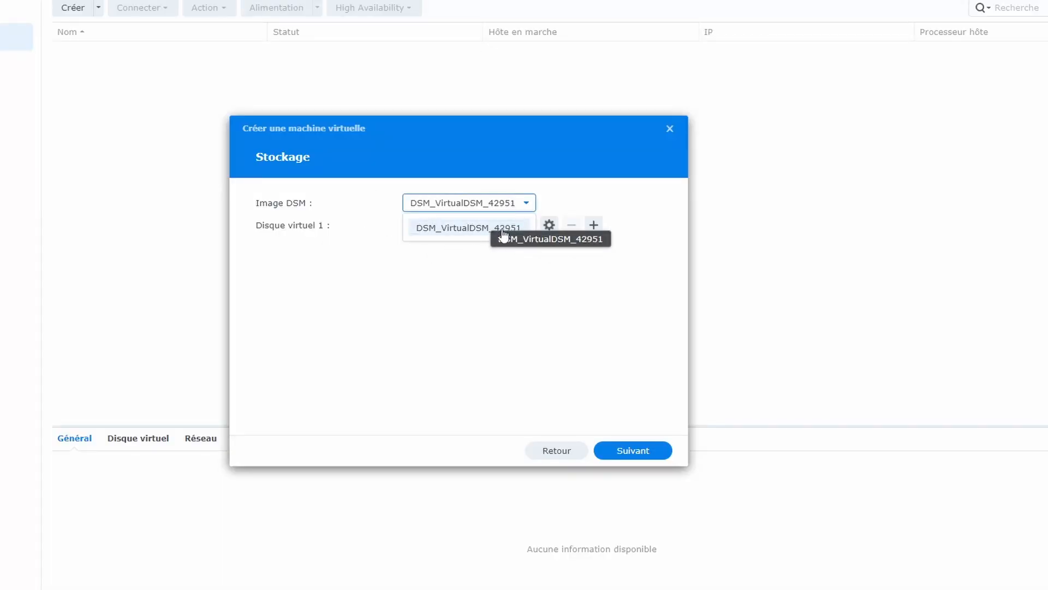
left_click(468, 234)
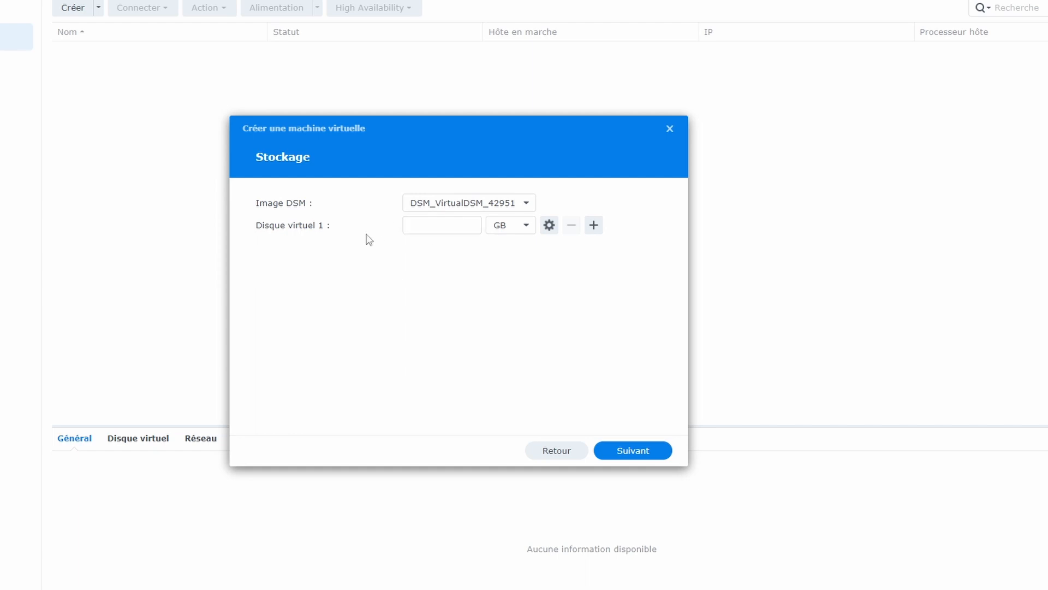
left_click(462, 229)
type("50")
left_click(504, 228)
left_click(472, 277)
left_click_drag(459, 225, 405, 233)
double_click(420, 227)
left_click(433, 228)
left_click_drag(433, 227, 364, 236)
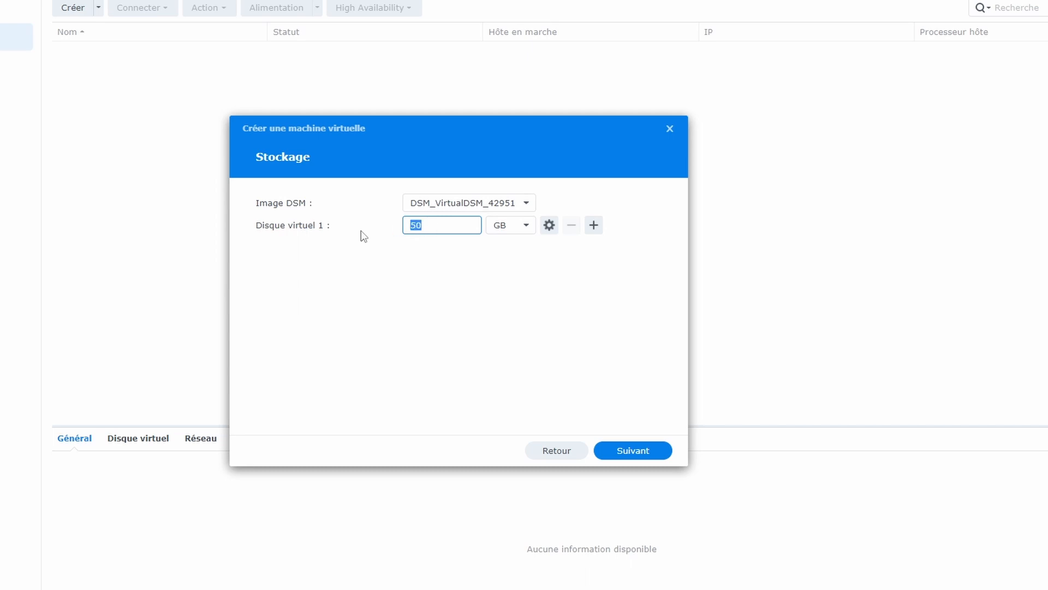
left_click(431, 228)
left_click_drag(435, 227, 367, 241)
left_click(443, 228)
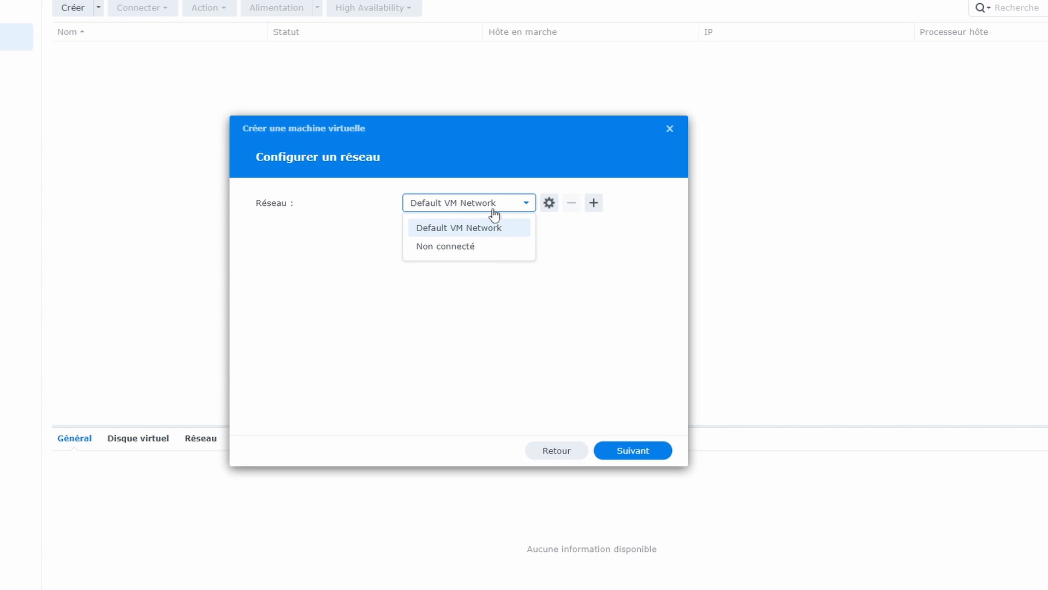
Attach the virtual machine to Default VM Network and leave Autostart set to Non
left_click(519, 206)
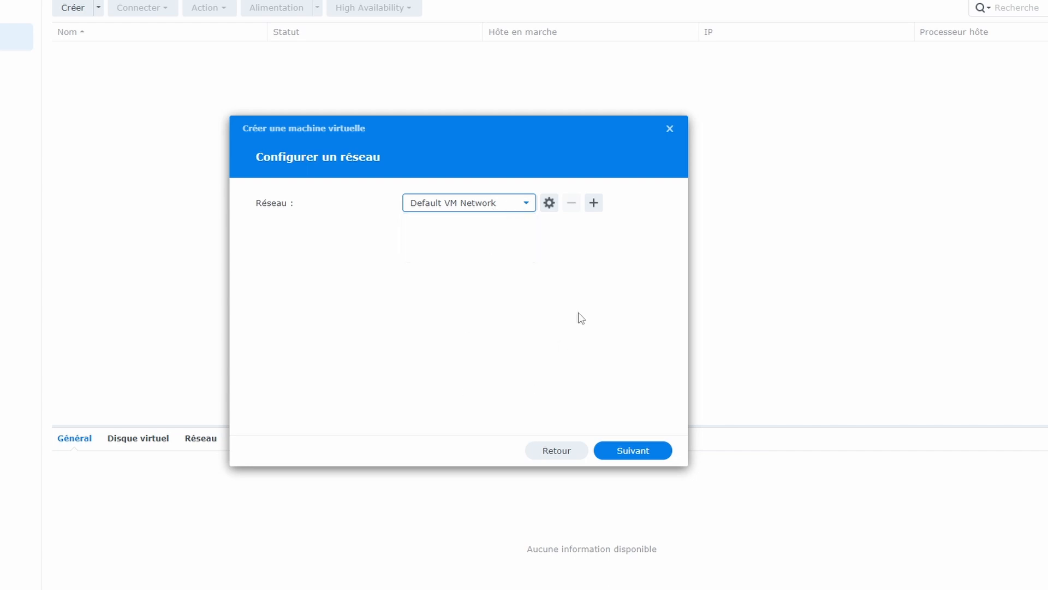
left_click(634, 451)
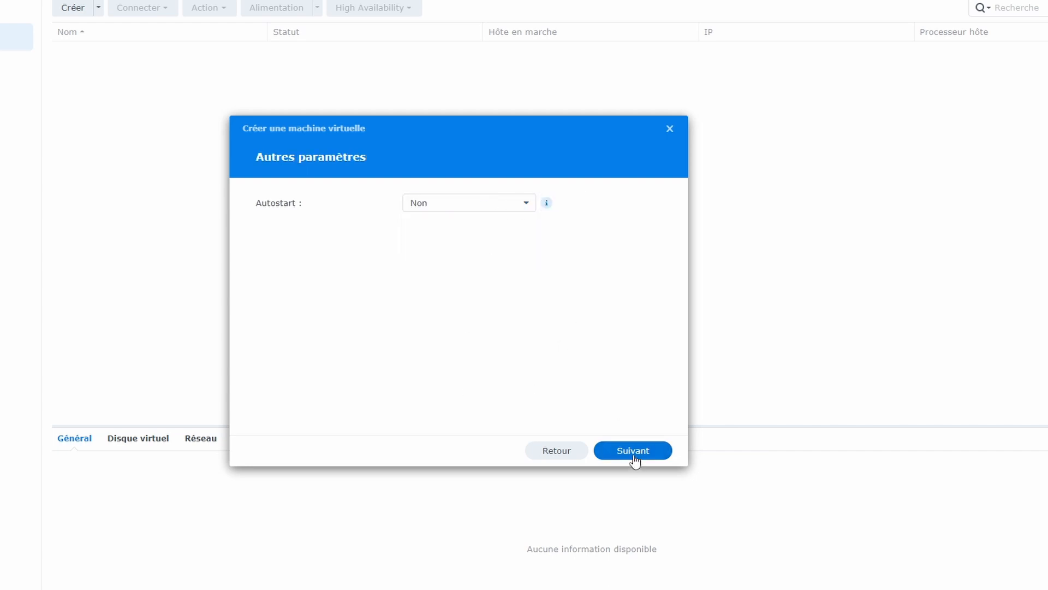
left_click(451, 206)
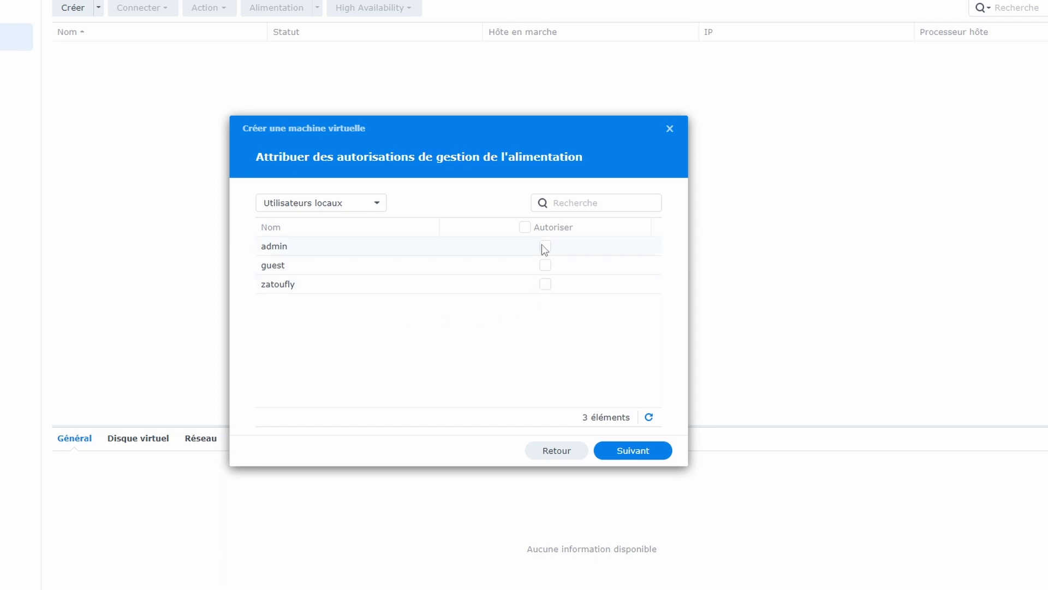
Allow the admin account and the owner's local account to manage power, and finish creating the machine with power-on after creation enabled
left_click(545, 285)
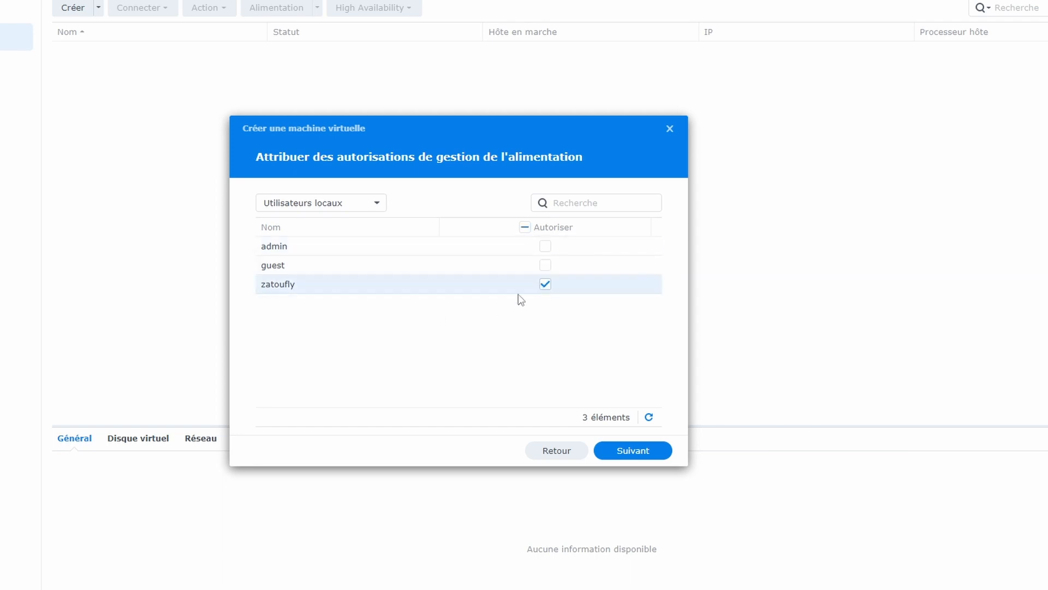
left_click(547, 248)
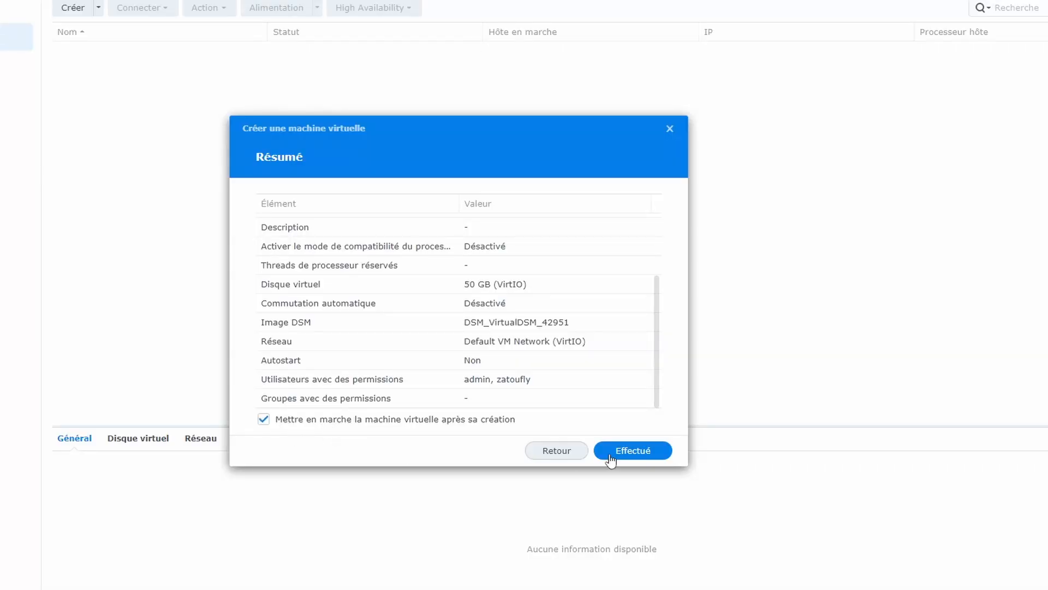
left_click(654, 447)
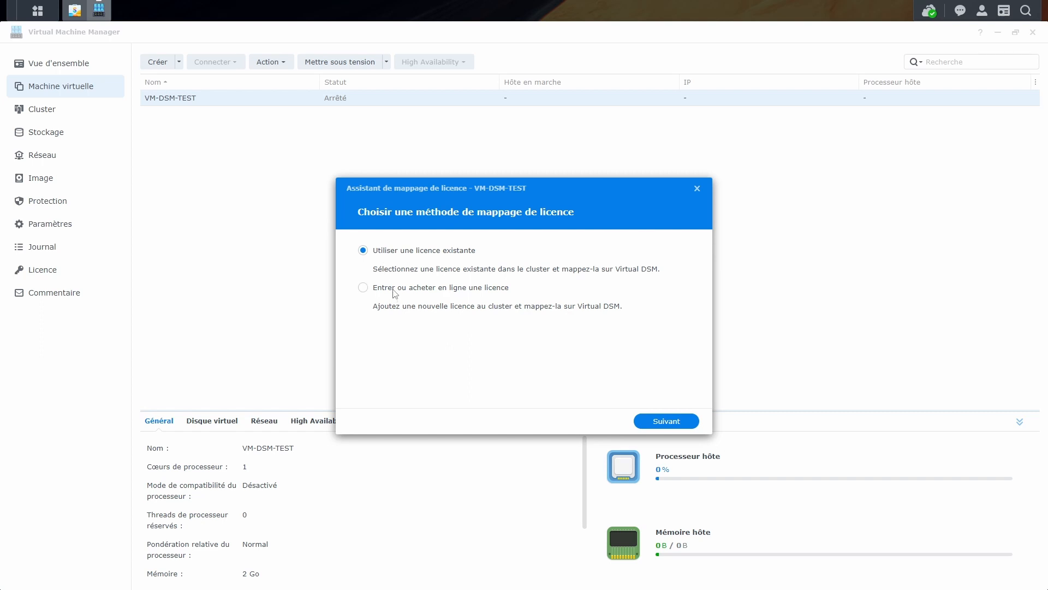
Map the existing free licence (Licence gratuite) to VM-DSM-TEST and complete the licence mapping
left_click(667, 421)
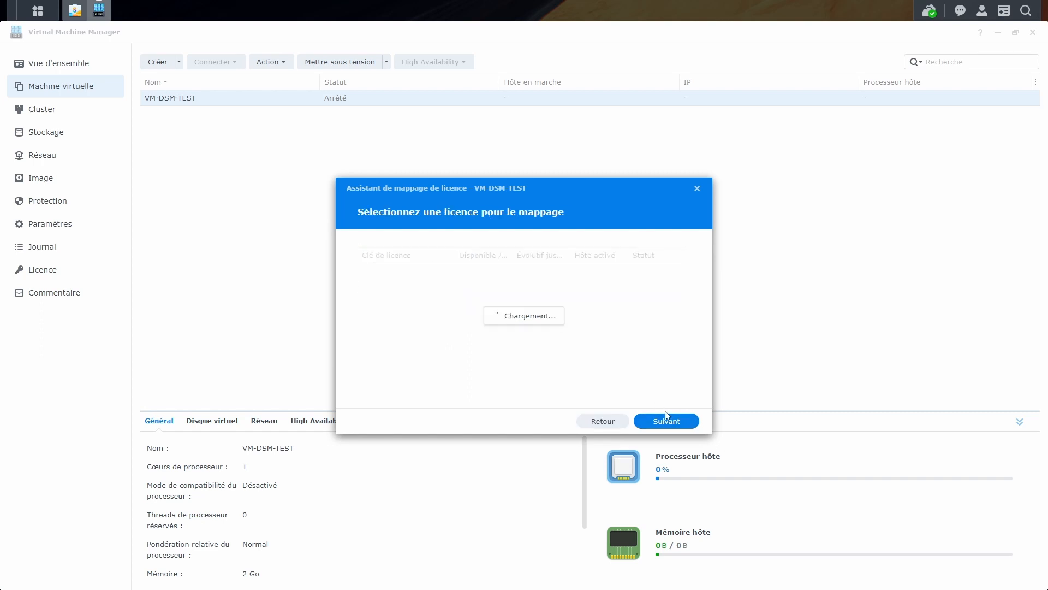
left_click(389, 273)
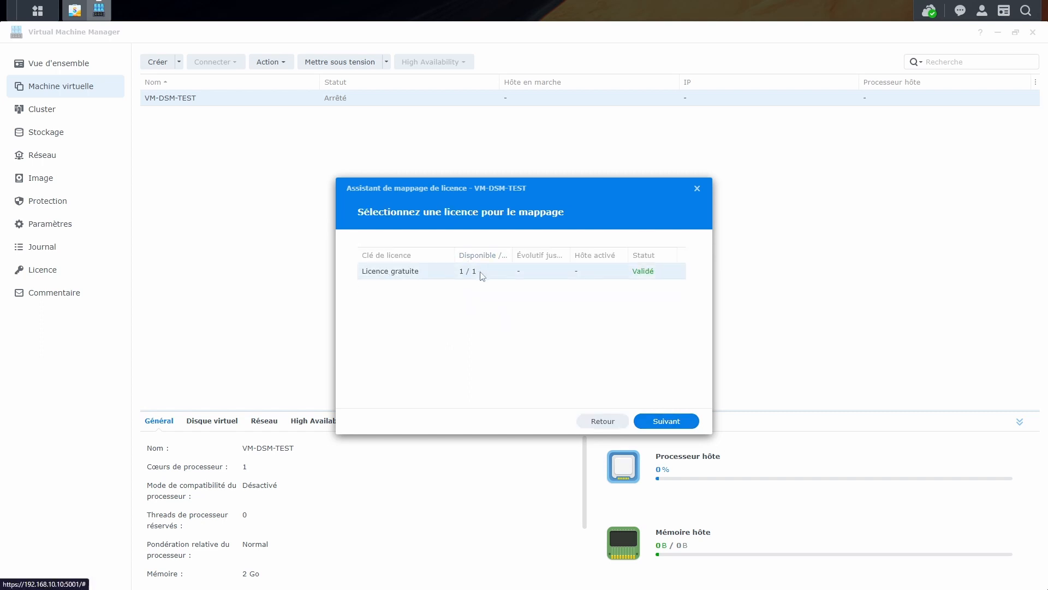
left_click(667, 421)
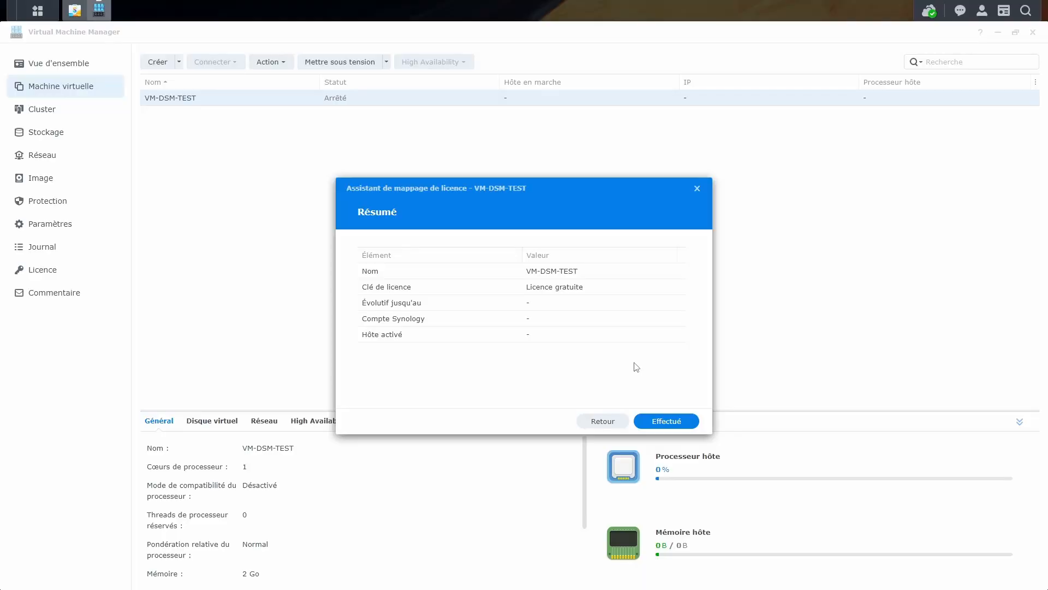
left_click(666, 421)
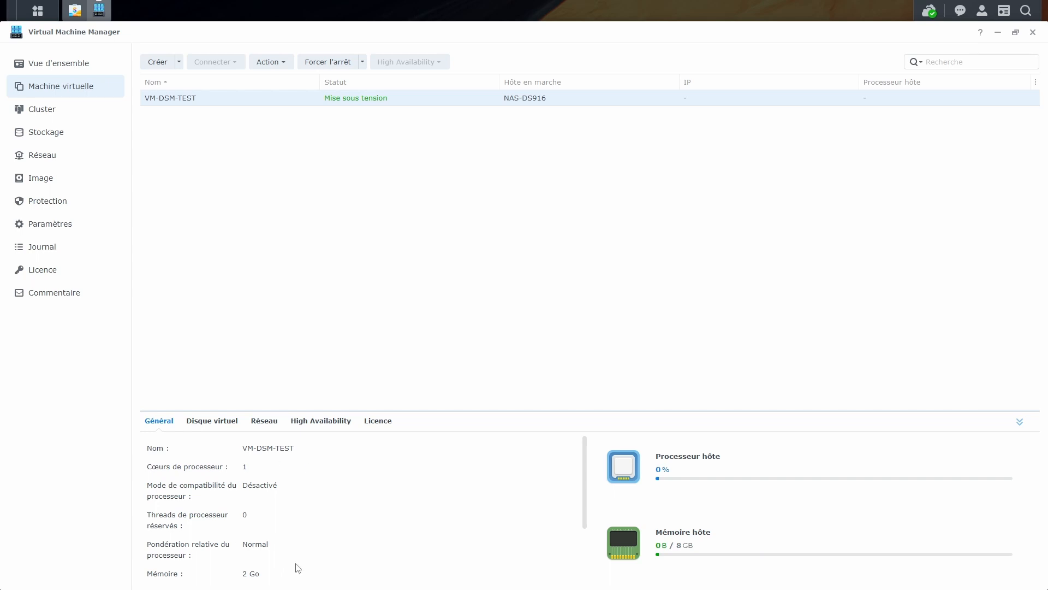
Examine the virtual disk and network details of VM-DSM-TEST
left_click(204, 422)
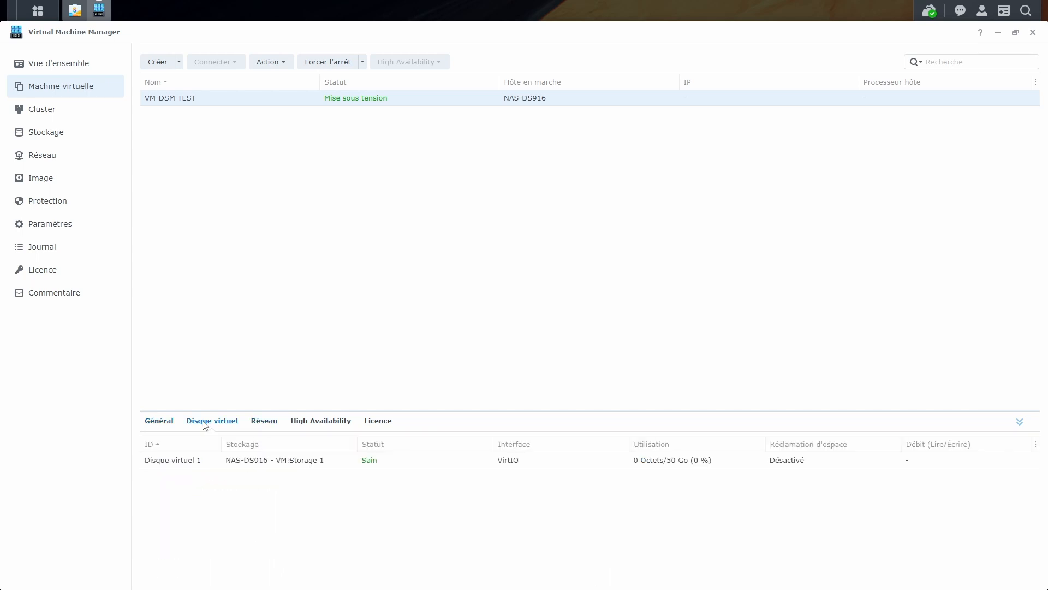
left_click(266, 421)
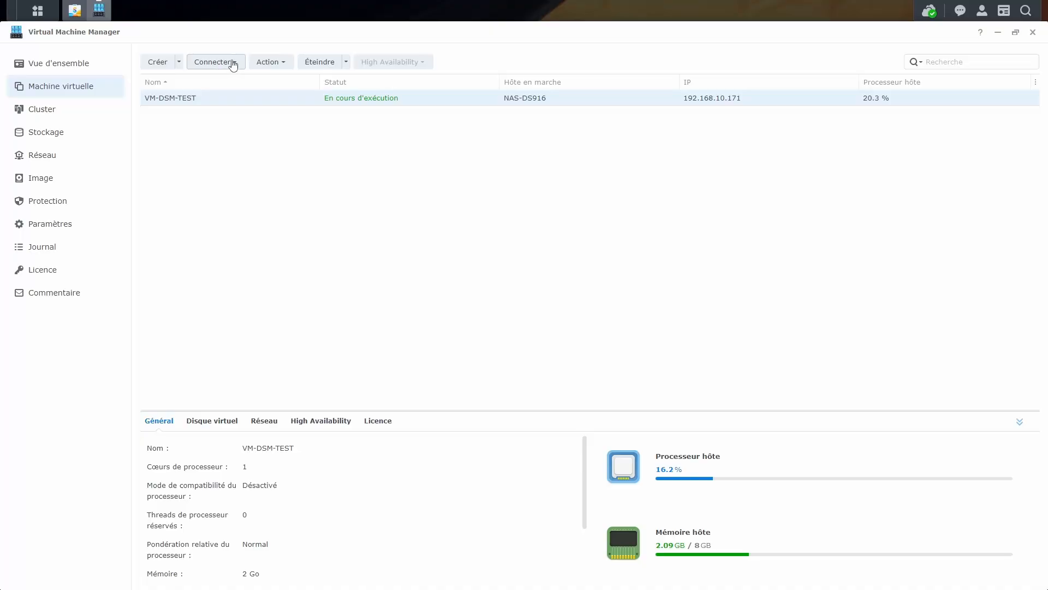
Connect to VM-DSM-TEST at 192.168.10.171 and expand the advanced details of the browser's privacy warning
left_click(230, 62)
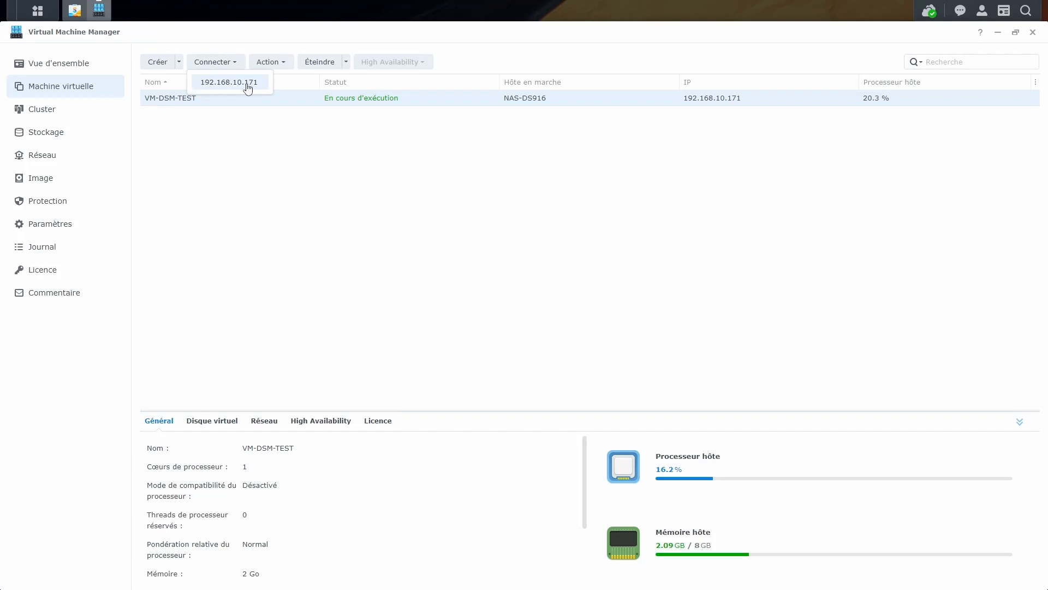
left_click(247, 85)
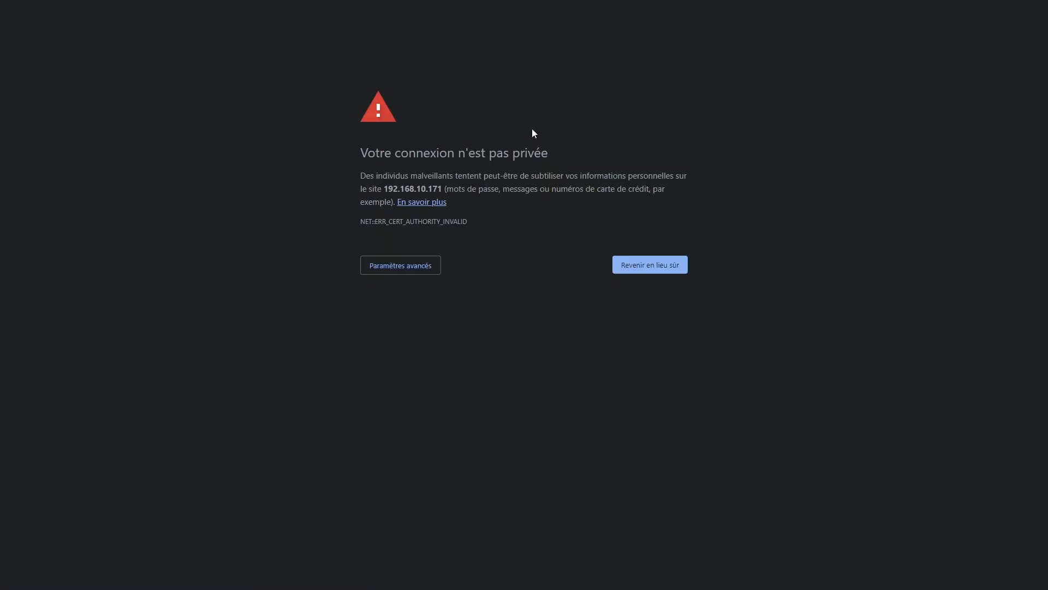
left_click_drag(388, 189, 437, 189)
left_click(438, 193)
left_click(416, 266)
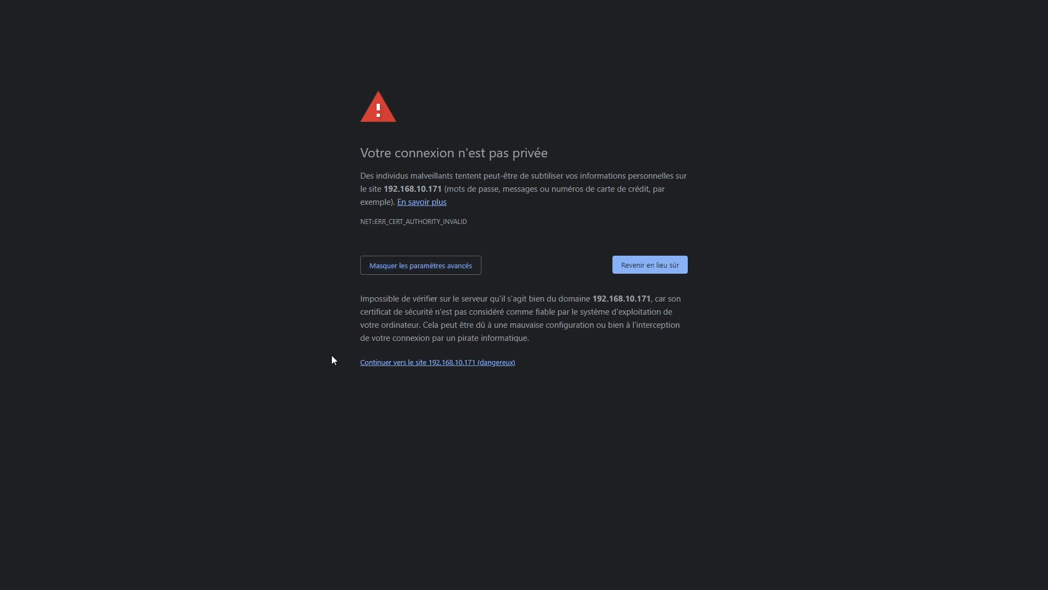